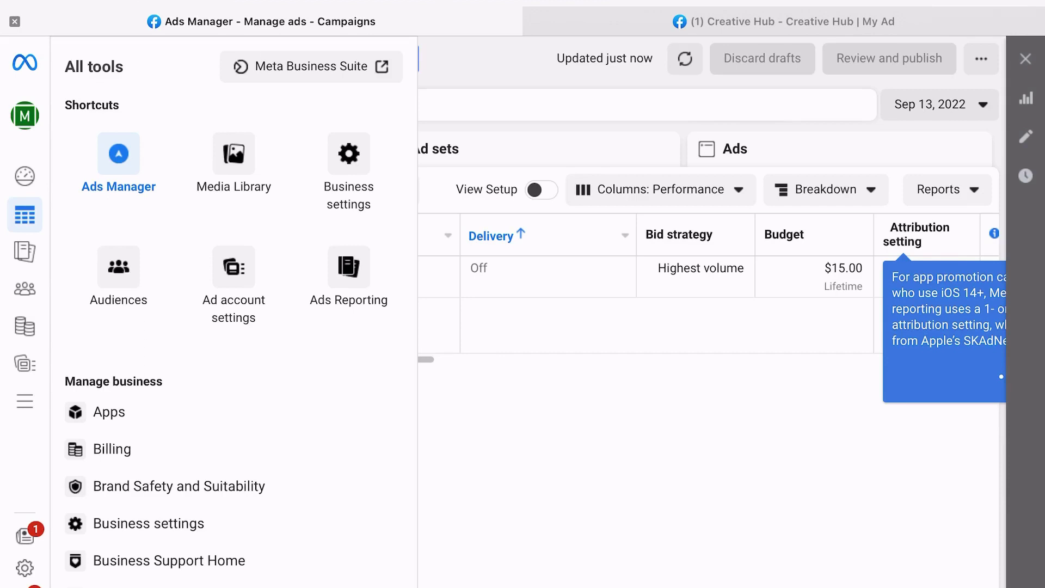
Step: Scroll down the All tools list in Meta Ads Manager to reach Creative Hub
{"action": "scroll", "coordinate": [234, 431], "scroll_direction": "down", "scroll_amount": 5}
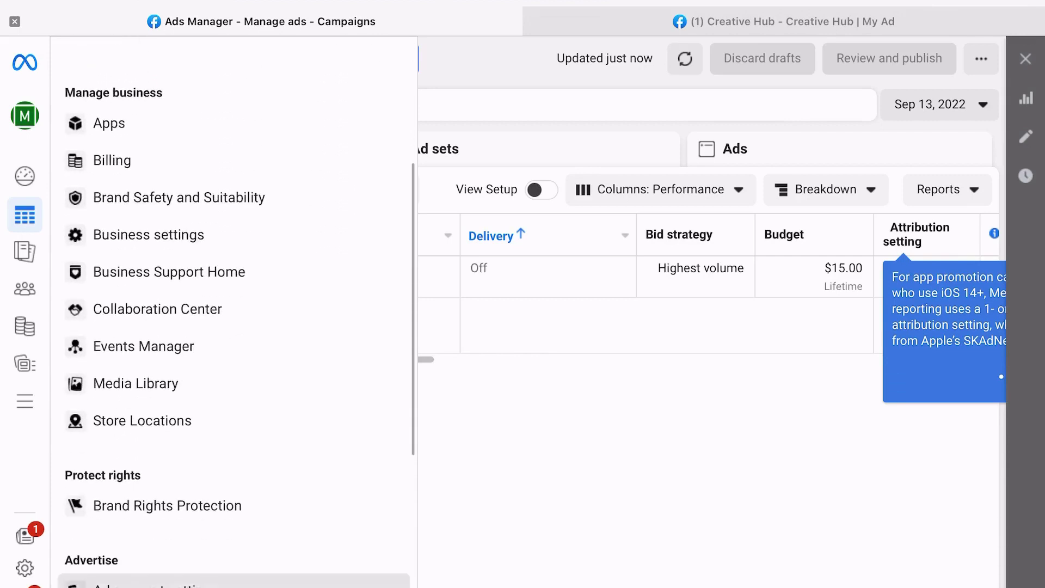
{"action": "scroll", "coordinate": [234, 431], "scroll_direction": "down", "scroll_amount": 4}
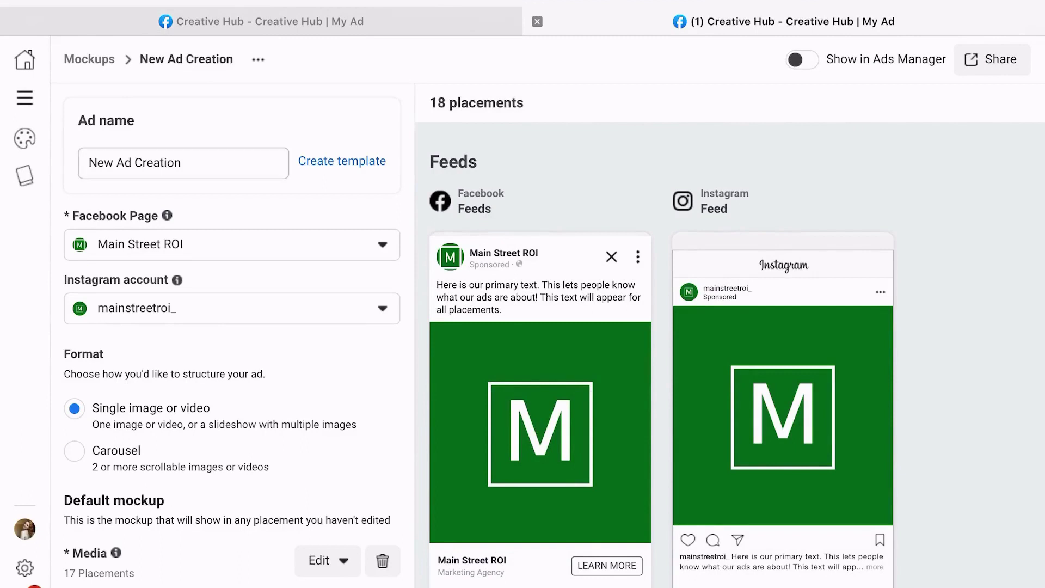
Step: Scroll down the New Ad Creation mockup to view its settings and placement previews
{"action": "scroll", "coordinate": [235, 343], "scroll_direction": "down", "scroll_amount": 1}
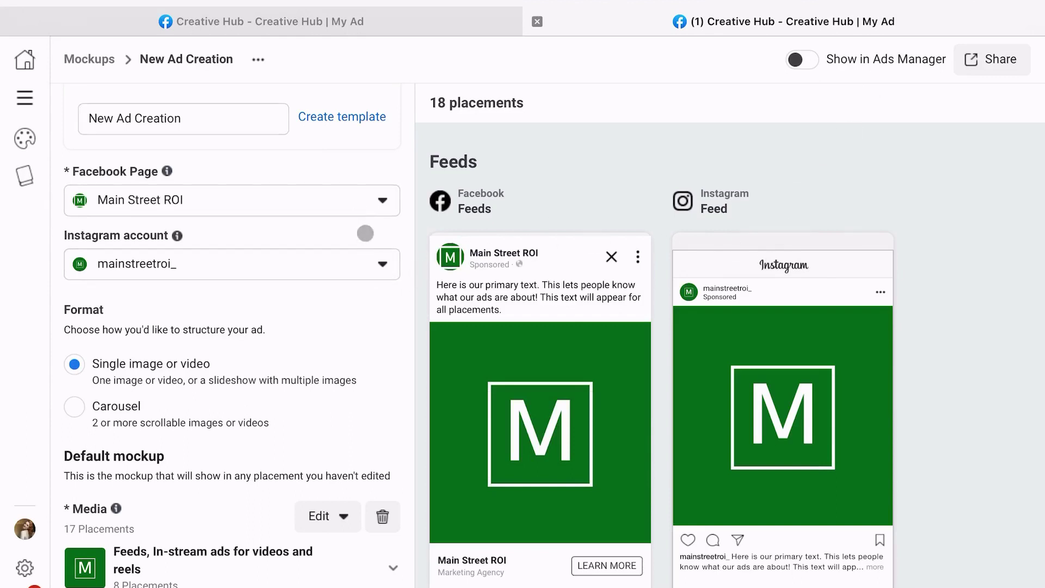
{"action": "scroll", "coordinate": [385, 321], "scroll_direction": "up", "scroll_amount": 1}
{"action": "scroll", "coordinate": [386, 321], "scroll_direction": "down", "scroll_amount": 2}
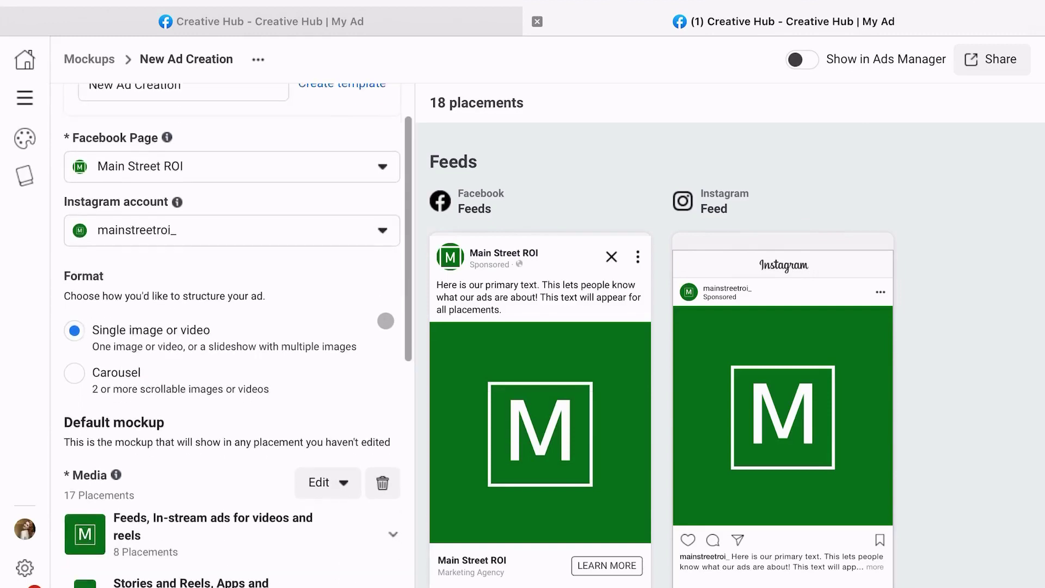
{"action": "scroll", "coordinate": [386, 320], "scroll_direction": "down", "scroll_amount": 3}
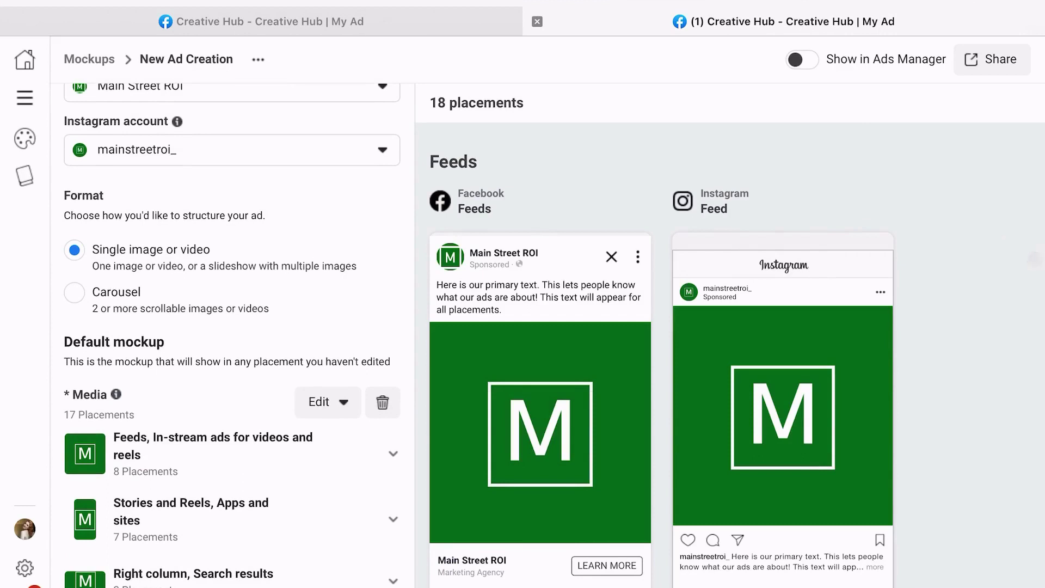
{"action": "scroll", "coordinate": [1035, 260], "scroll_direction": "down", "scroll_amount": 2}
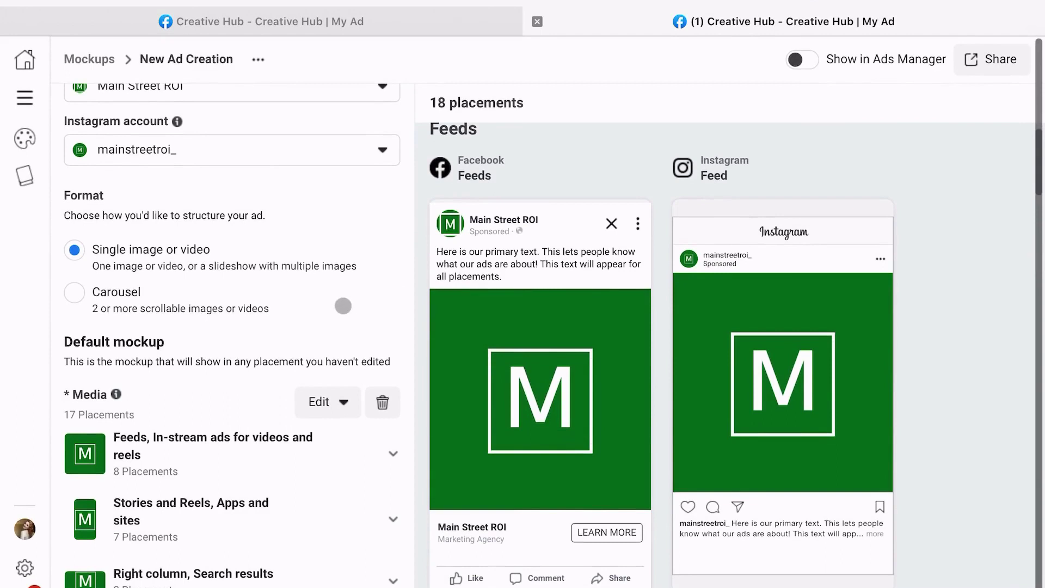
{"action": "scroll", "coordinate": [343, 306], "scroll_direction": "down", "scroll_amount": 2}
{"action": "scroll", "coordinate": [343, 306], "scroll_direction": "down", "scroll_amount": 5}
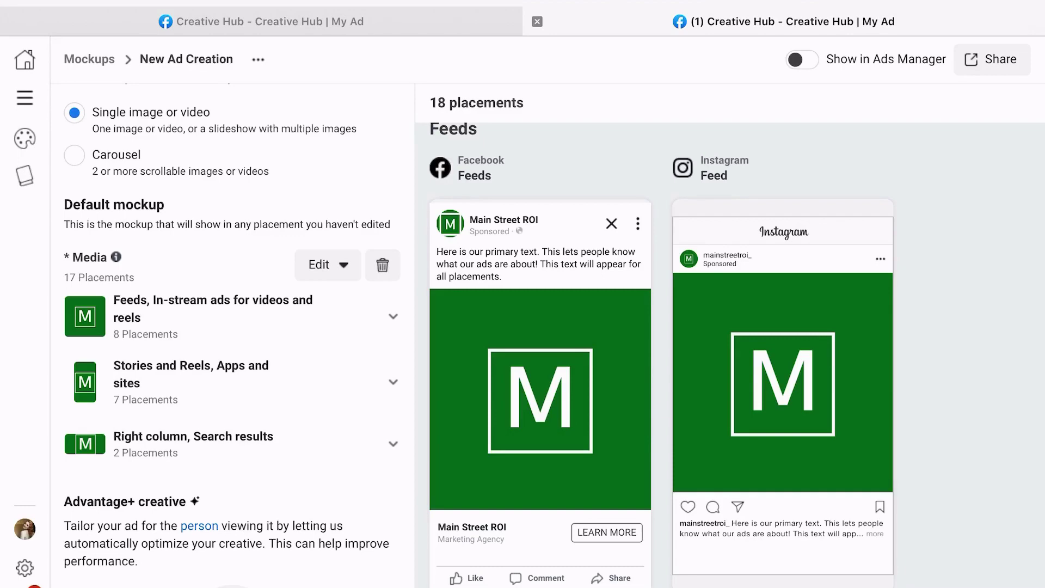
{"action": "scroll", "coordinate": [231, 334], "scroll_direction": "down", "scroll_amount": 10}
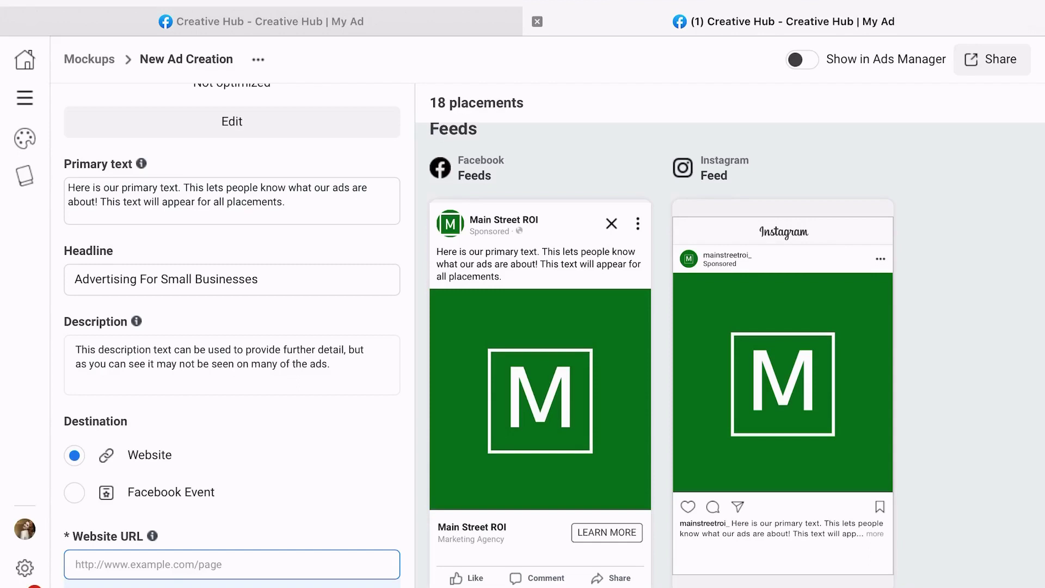
{"action": "scroll", "coordinate": [232, 327], "scroll_direction": "down", "scroll_amount": 5}
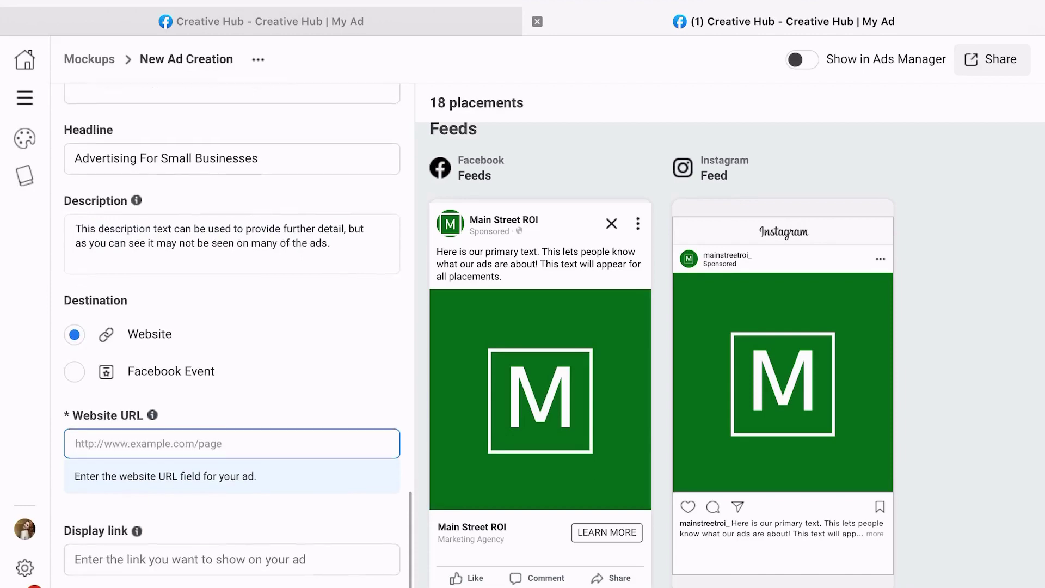
{"action": "scroll", "coordinate": [523, 310], "scroll_direction": "up", "scroll_amount": 1}
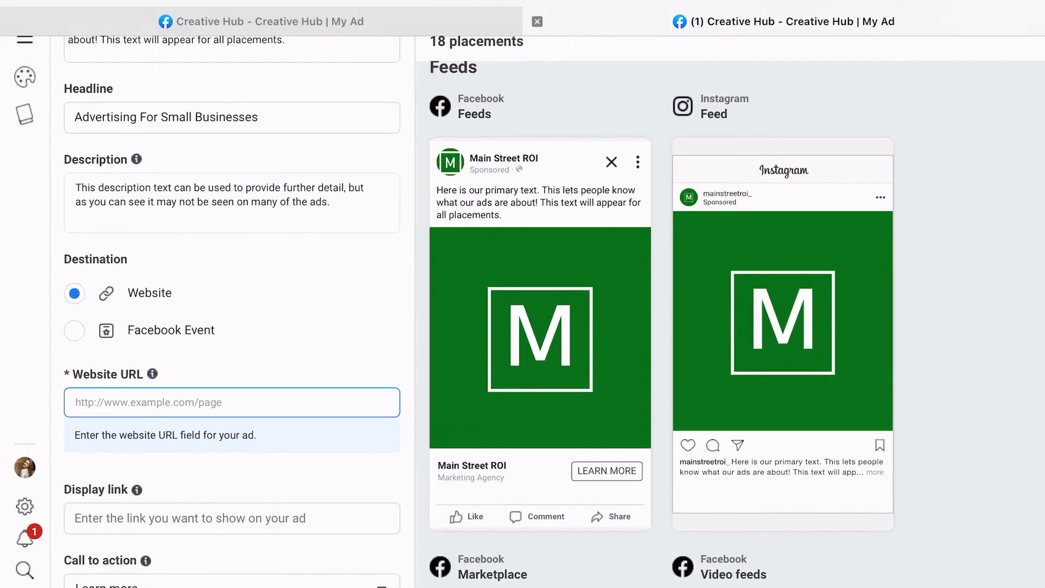
{"action": "scroll", "coordinate": [523, 311], "scroll_direction": "down", "scroll_amount": 1}
{"action": "scroll", "coordinate": [523, 310], "scroll_direction": "up", "scroll_amount": 1}
Step: Scroll through all 18 placement previews of the ad, back and forth
{"action": "scroll", "coordinate": [783, 326], "scroll_direction": "up", "scroll_amount": 1}
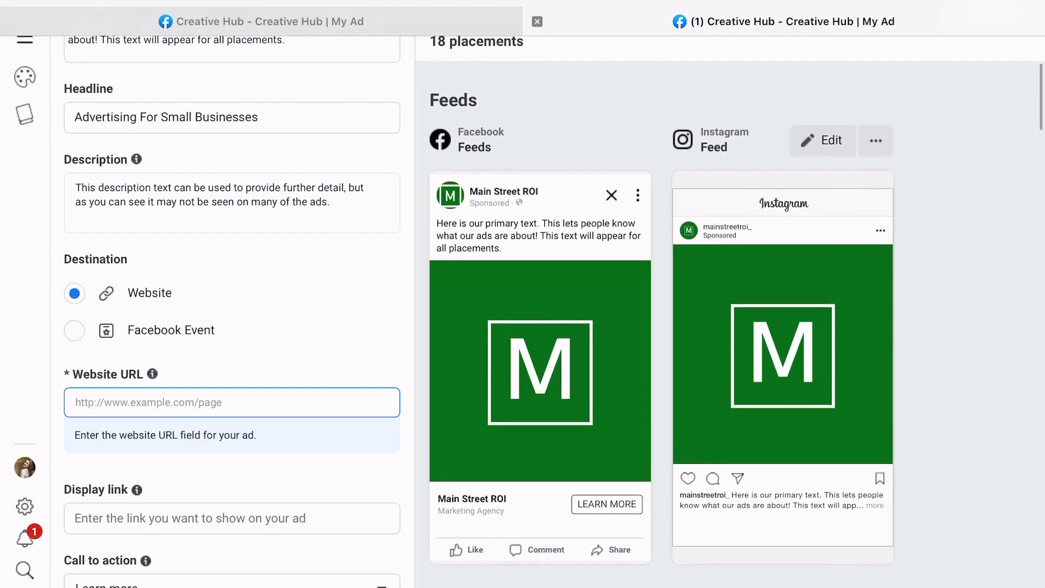
{"action": "scroll", "coordinate": [735, 327], "scroll_direction": "down", "scroll_amount": 8}
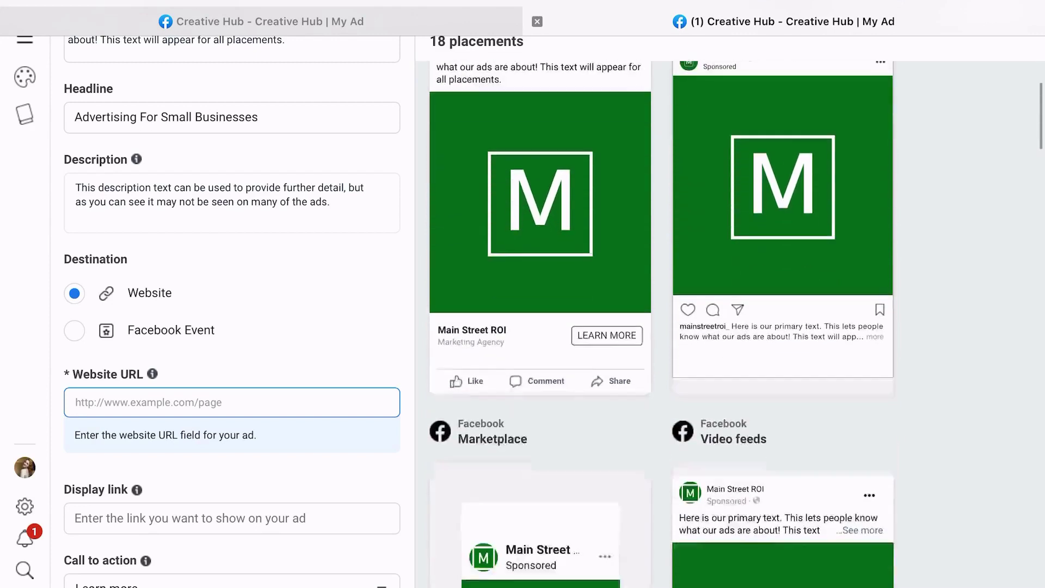
{"action": "scroll", "coordinate": [662, 324], "scroll_direction": "down", "scroll_amount": 2}
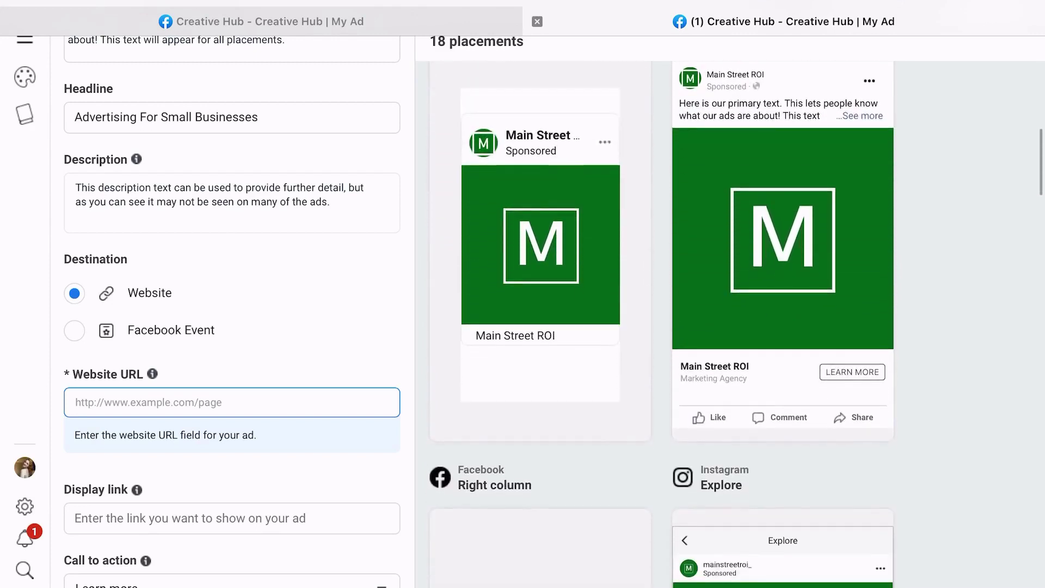
{"action": "scroll", "coordinate": [662, 324], "scroll_direction": "down", "scroll_amount": 4}
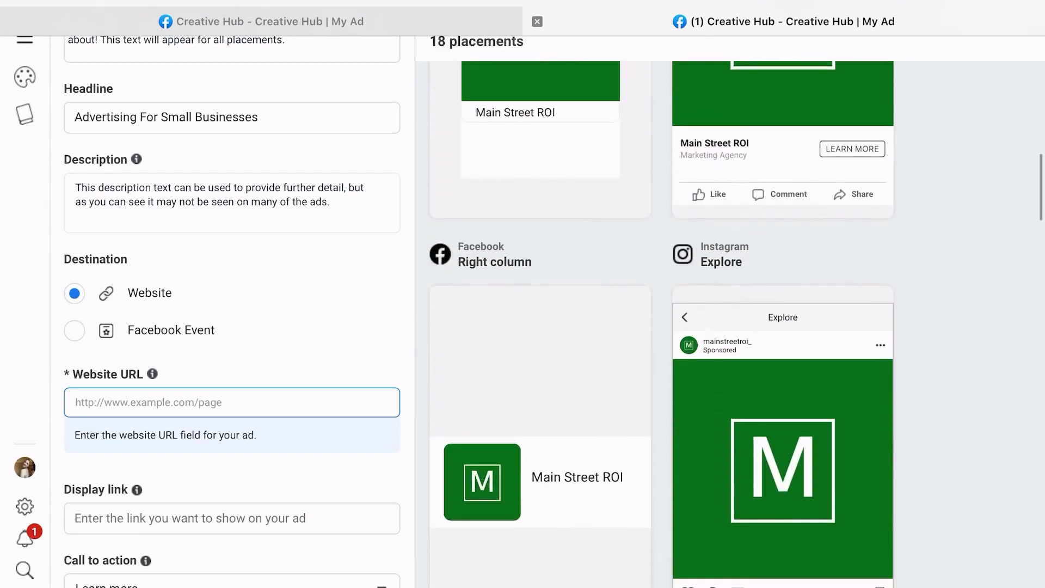
{"action": "scroll", "coordinate": [783, 327], "scroll_direction": "down", "scroll_amount": 4}
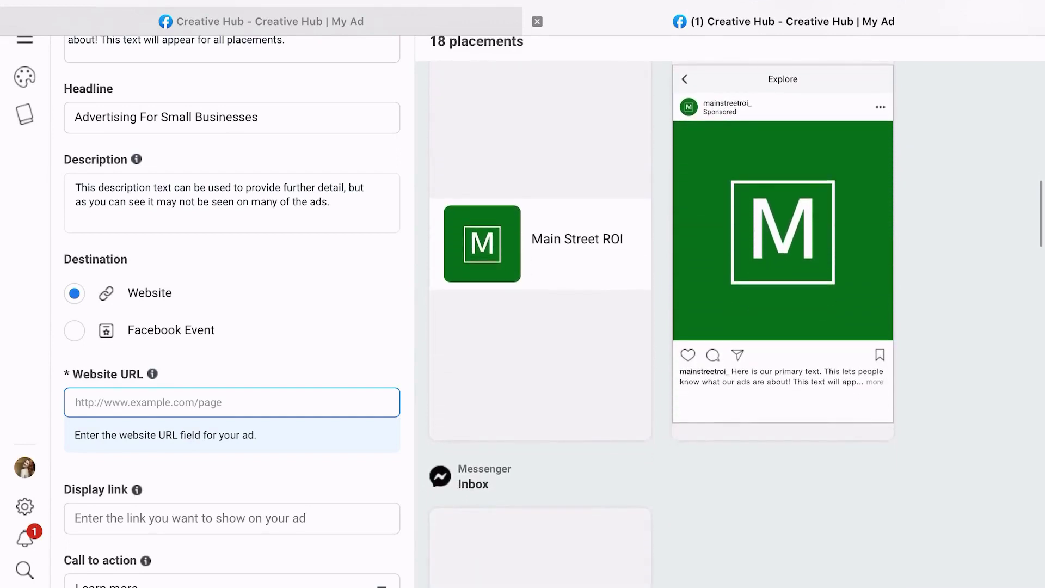
{"action": "scroll", "coordinate": [735, 322], "scroll_direction": "down", "scroll_amount": 5}
{"action": "scroll", "coordinate": [729, 321], "scroll_direction": "down", "scroll_amount": 4}
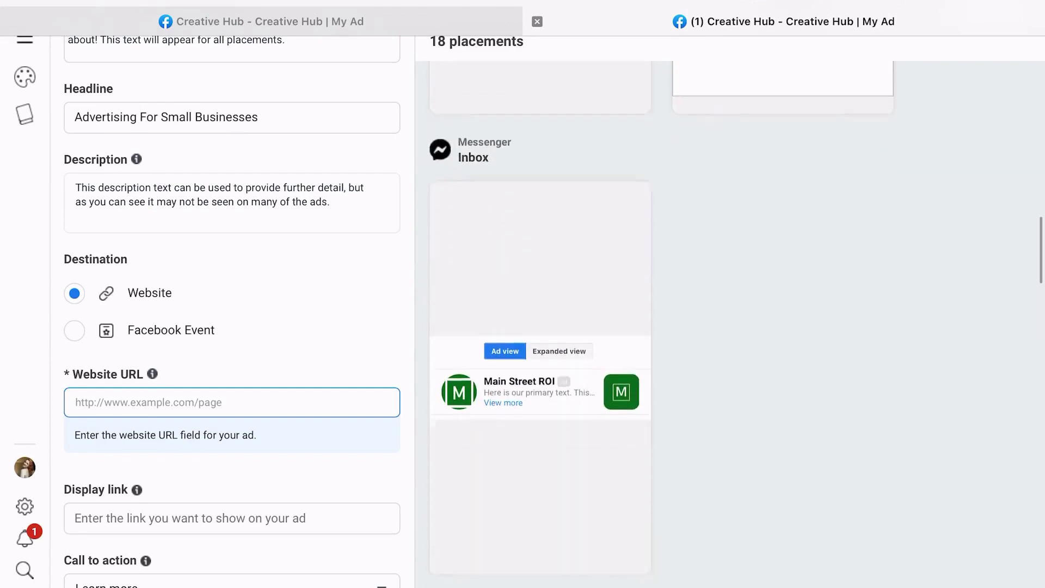
{"action": "scroll", "coordinate": [662, 316], "scroll_direction": "down", "scroll_amount": 5}
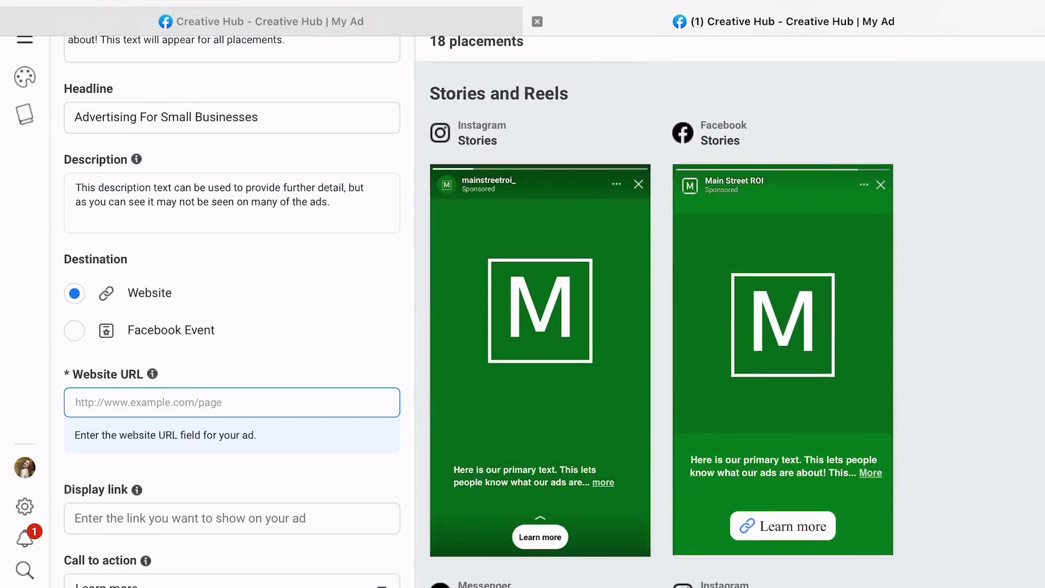
{"action": "scroll", "coordinate": [662, 321], "scroll_direction": "down", "scroll_amount": 3}
{"action": "scroll", "coordinate": [661, 321], "scroll_direction": "down", "scroll_amount": 5}
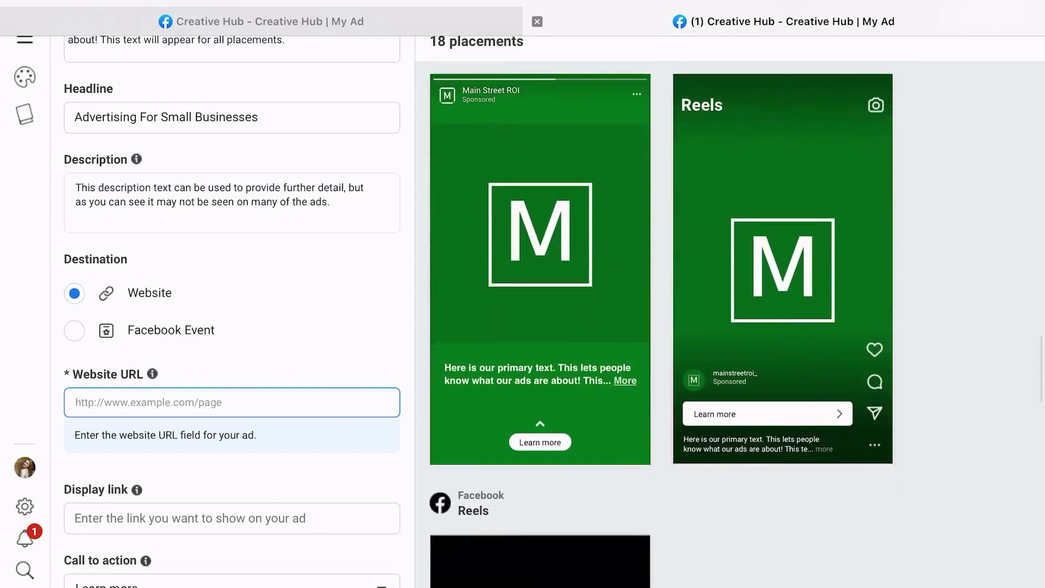
{"action": "scroll", "coordinate": [661, 321], "scroll_direction": "down", "scroll_amount": 4}
{"action": "scroll", "coordinate": [661, 321], "scroll_direction": "down", "scroll_amount": 7}
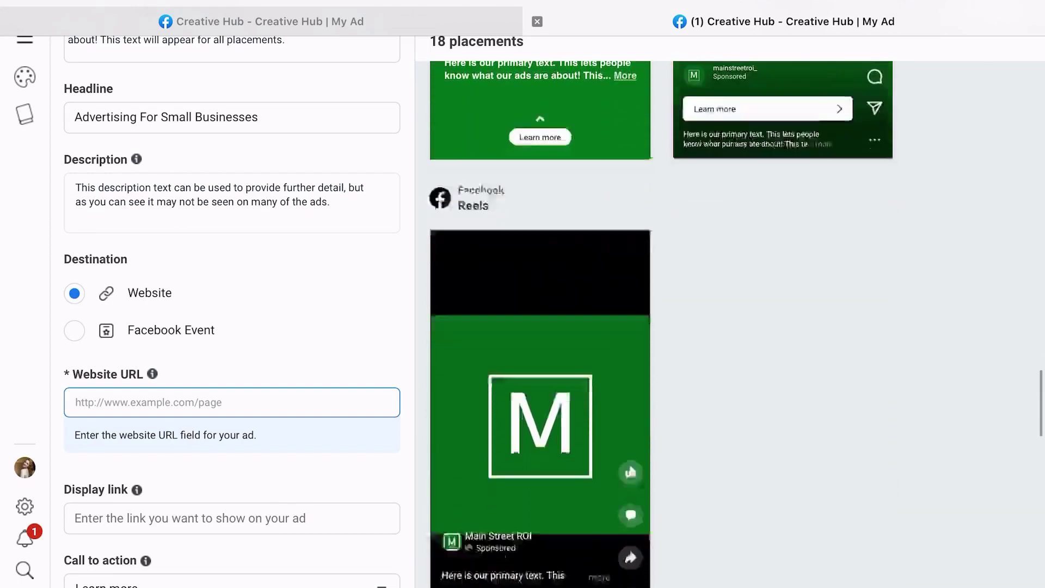
{"action": "scroll", "coordinate": [662, 321], "scroll_direction": "down", "scroll_amount": 2}
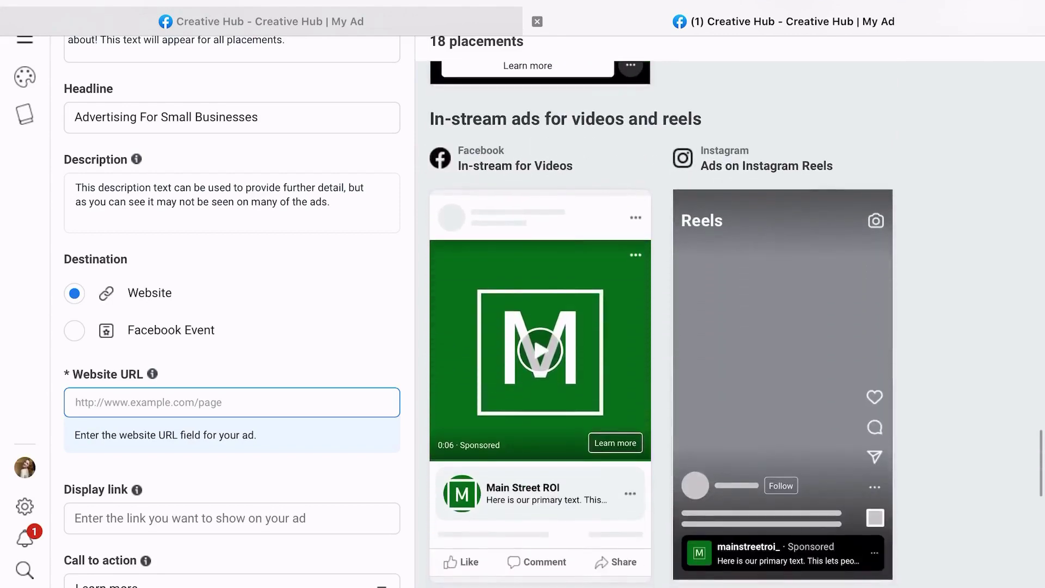
{"action": "scroll", "coordinate": [662, 321], "scroll_direction": "down", "scroll_amount": 3}
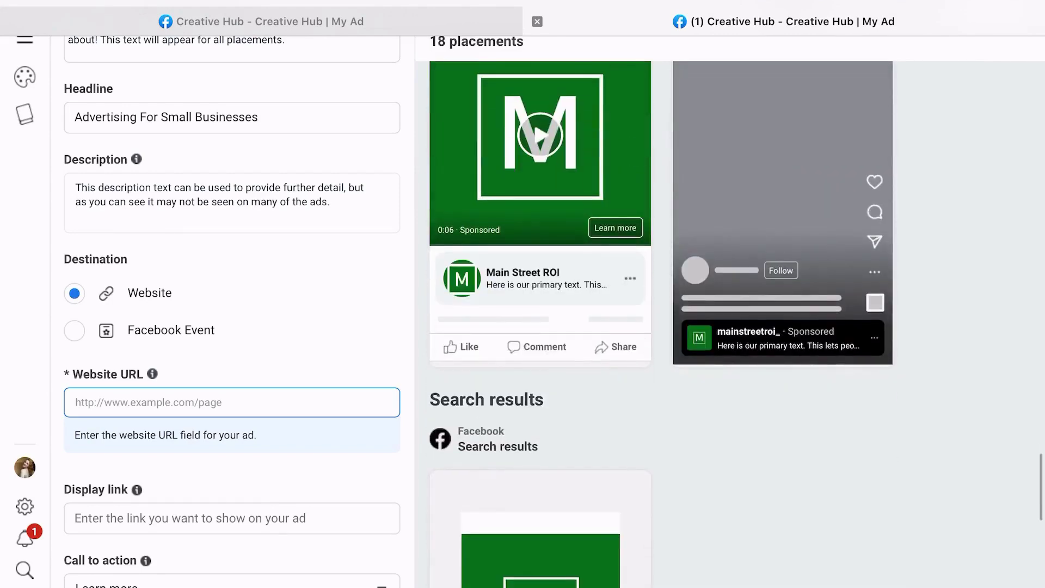
{"action": "scroll", "coordinate": [662, 321], "scroll_direction": "down", "scroll_amount": 4}
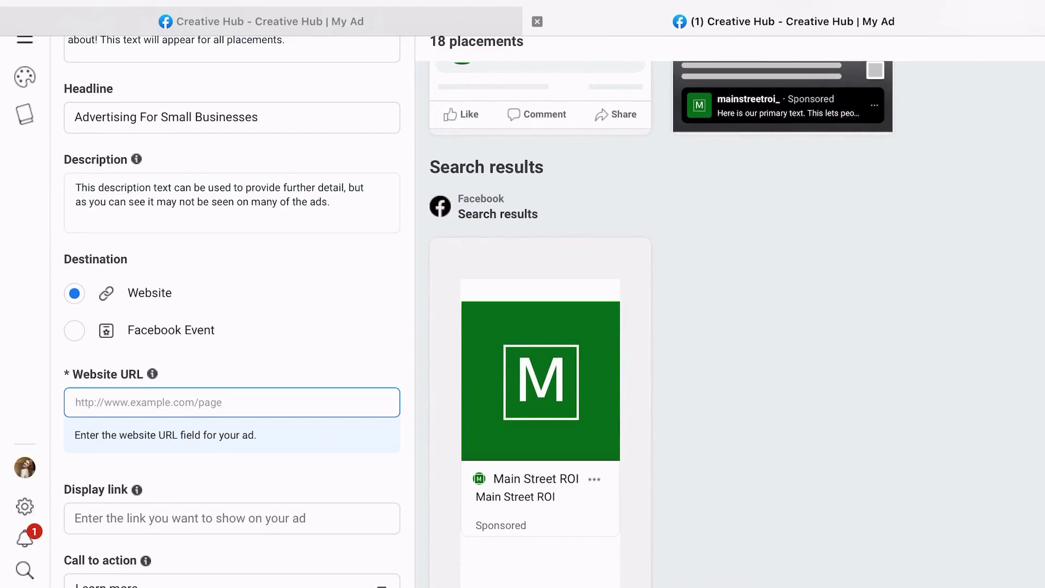
{"action": "scroll", "coordinate": [661, 321], "scroll_direction": "up", "scroll_amount": 15}
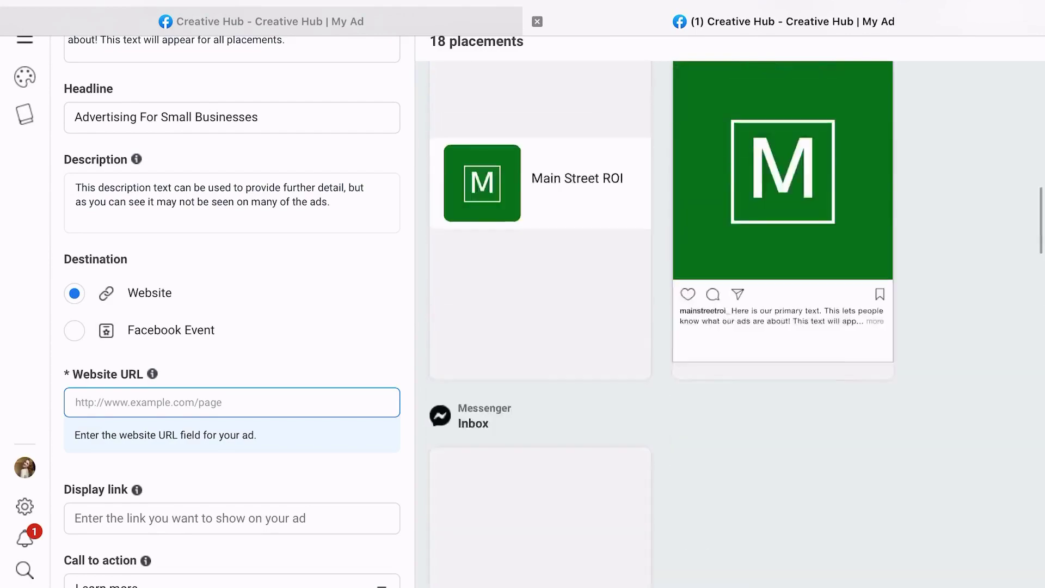
{"action": "scroll", "coordinate": [661, 322], "scroll_direction": "up", "scroll_amount": 5}
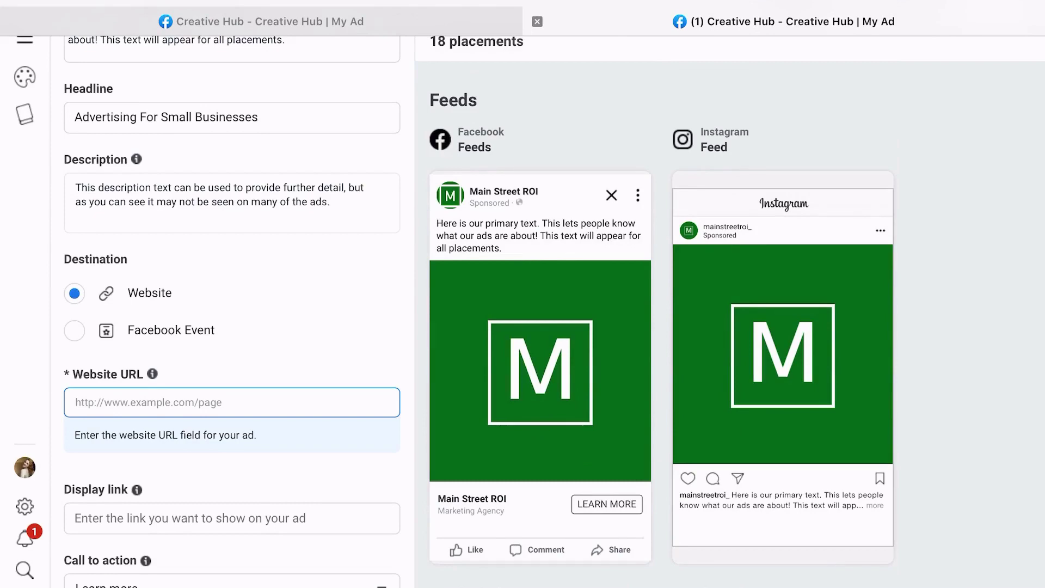
{"action": "scroll", "coordinate": [661, 321], "scroll_direction": "down", "scroll_amount": 5}
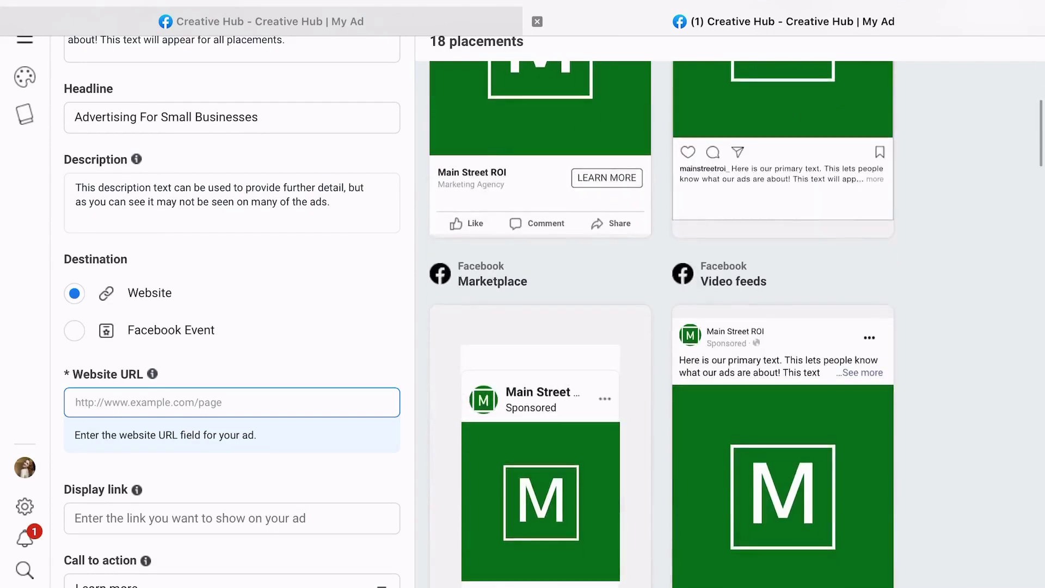
{"action": "scroll", "coordinate": [661, 322], "scroll_direction": "down", "scroll_amount": 10}
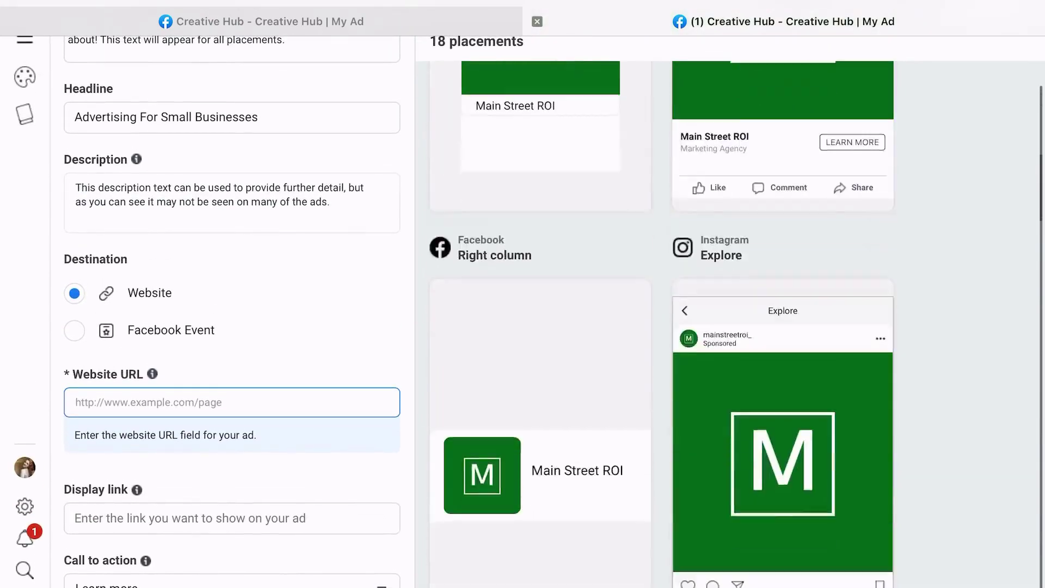
{"action": "scroll", "coordinate": [661, 322], "scroll_direction": "down", "scroll_amount": 15}
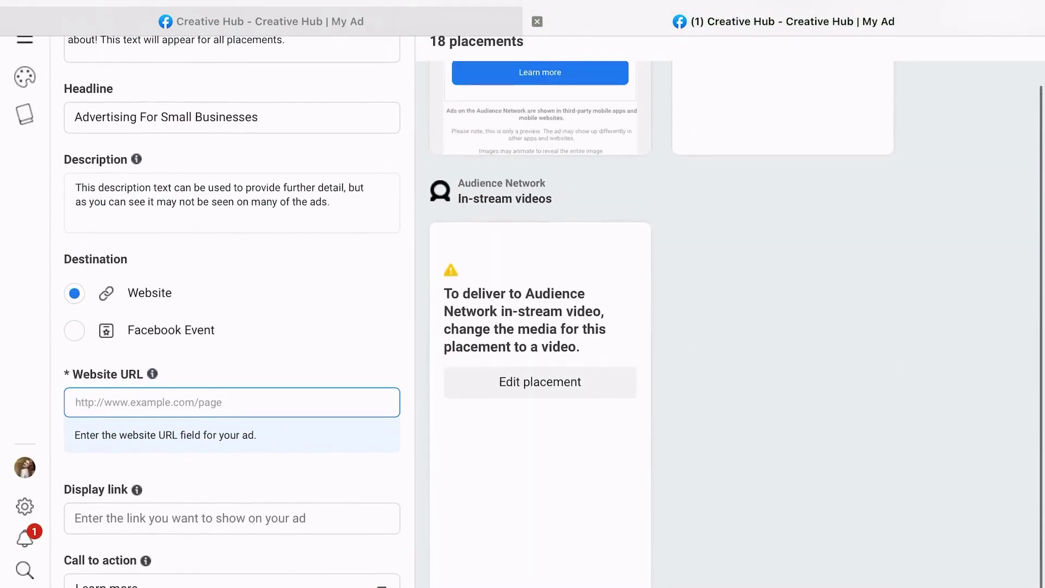
{"action": "scroll", "coordinate": [661, 321], "scroll_direction": "up", "scroll_amount": 2}
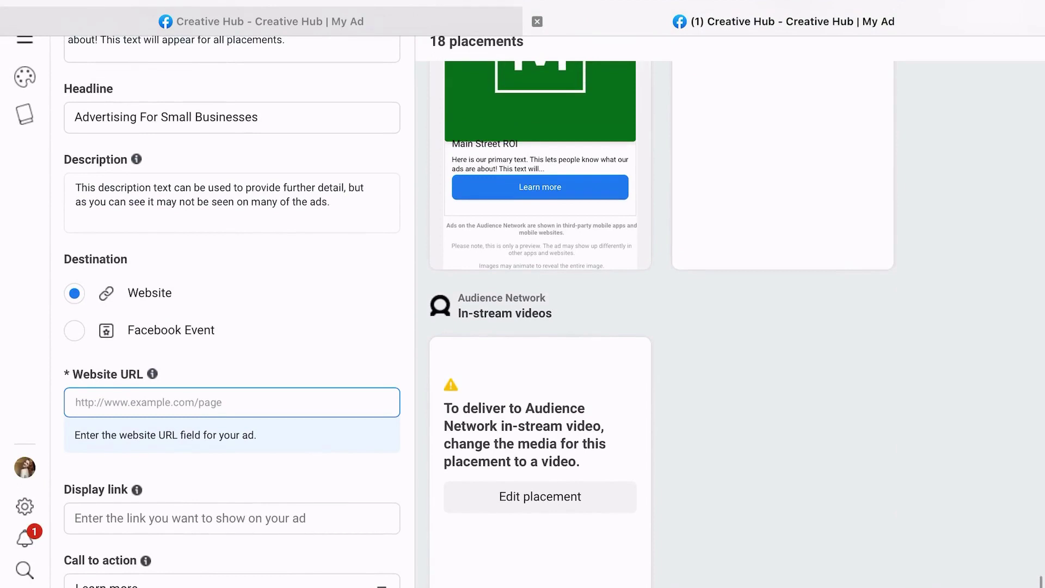
{"action": "scroll", "coordinate": [662, 321], "scroll_direction": "up", "scroll_amount": 4}
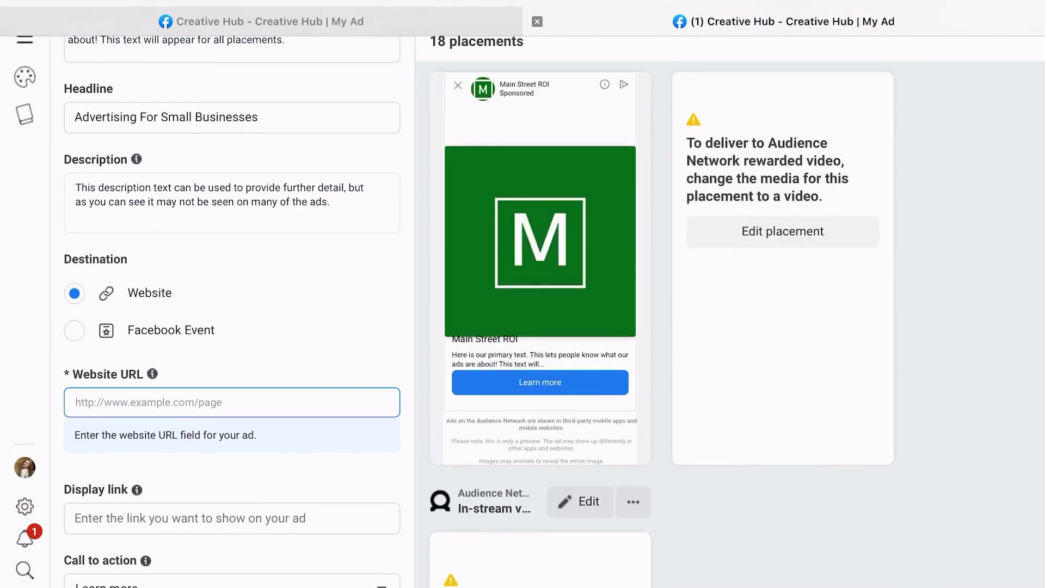
{"action": "scroll", "coordinate": [662, 321], "scroll_direction": "down", "scroll_amount": 5}
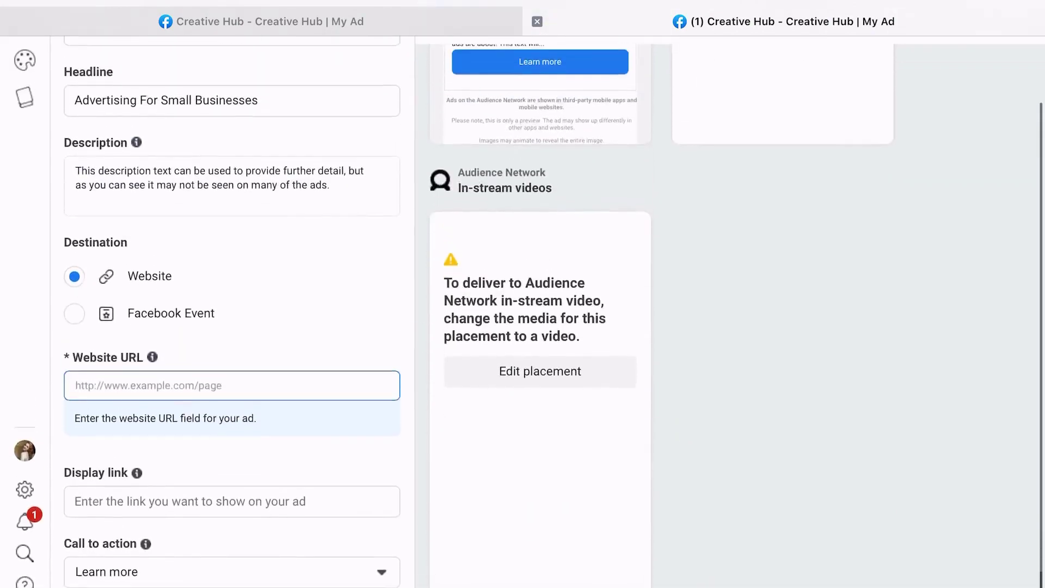
{"action": "scroll", "coordinate": [662, 321], "scroll_direction": "up", "scroll_amount": 10}
{"action": "scroll", "coordinate": [661, 321], "scroll_direction": "up", "scroll_amount": 8}
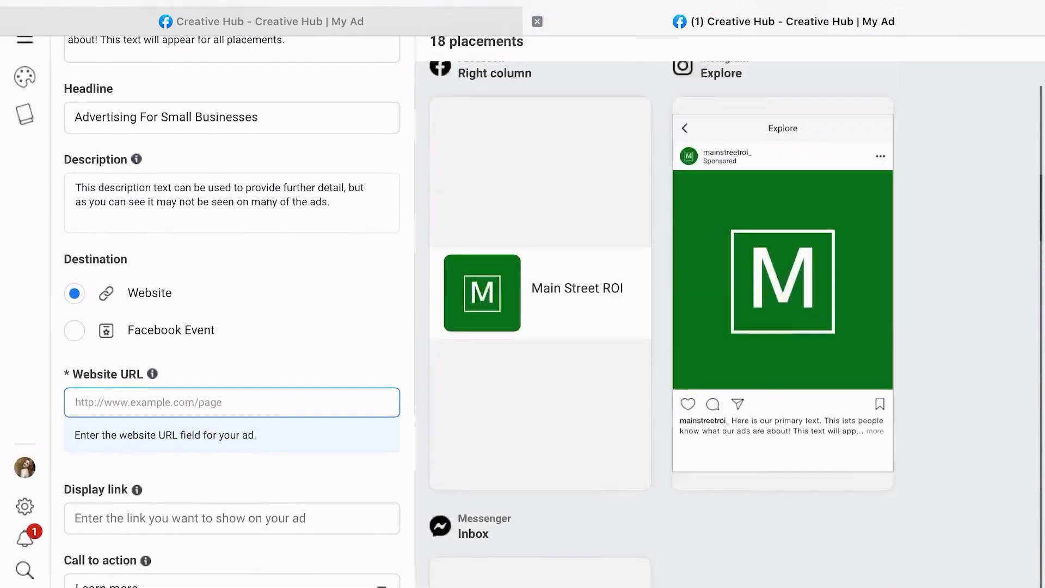
Step: Switch to the other browser tab showing the New Ad mockup
{"action": "key", "text": "ctrl+shift+Tab"}
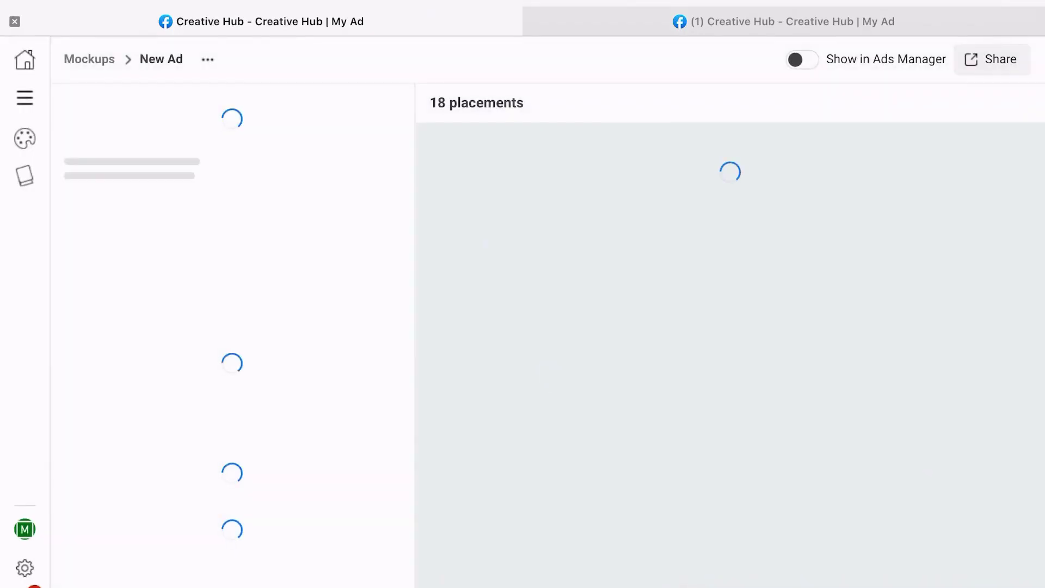